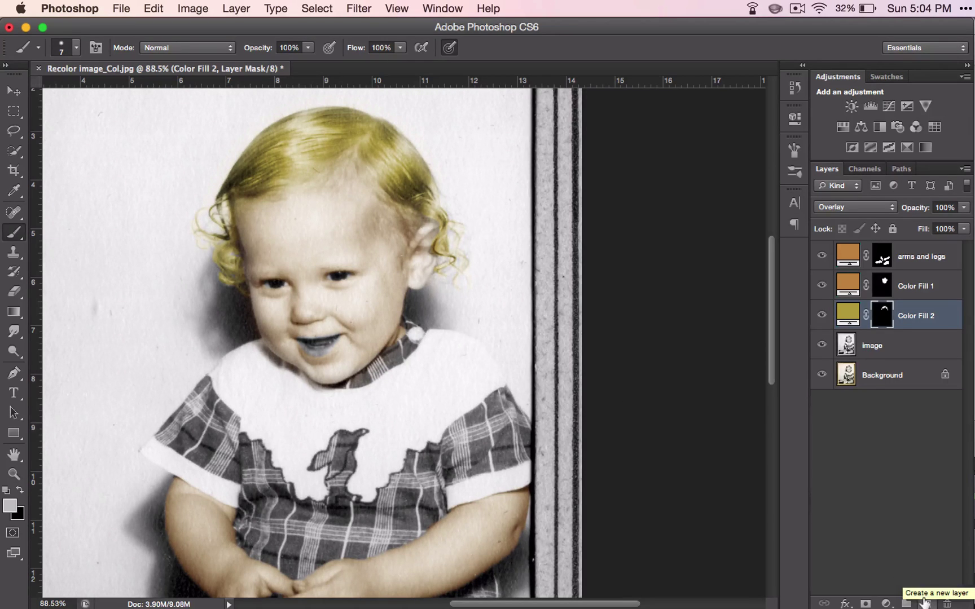
# - Add a new layer and rename the layers Face, Hair and 'eyes and mouth'
pyautogui.click(924, 603)
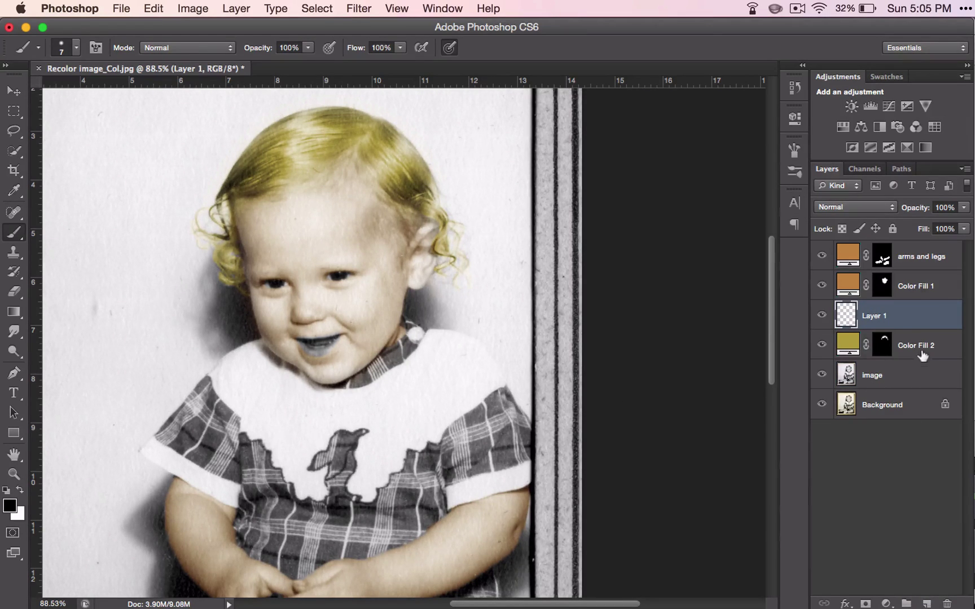
pyautogui.doubleClick(914, 285)
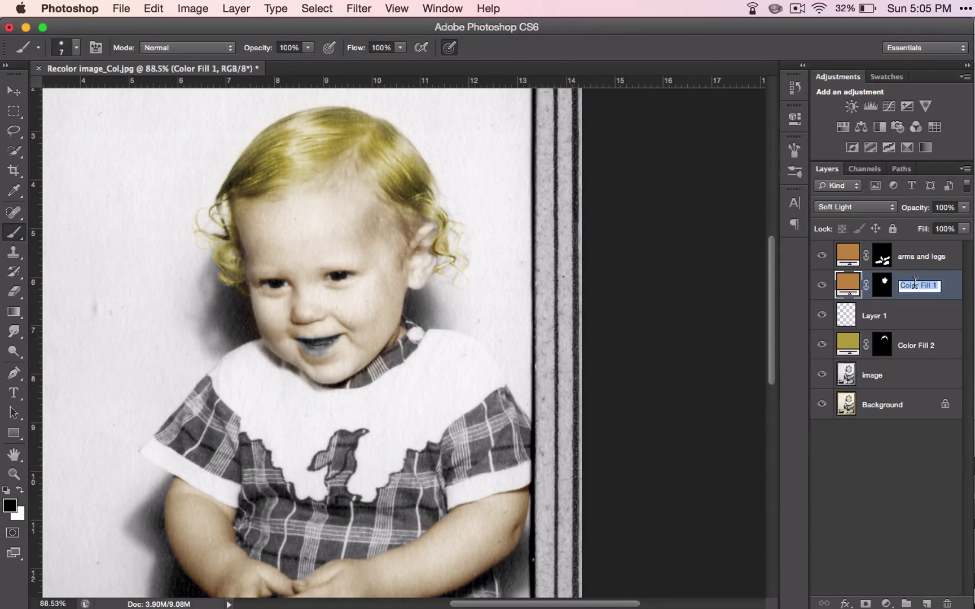
pyautogui.write('Face')
pyautogui.doubleClick(916, 346)
pyautogui.write('Hair')
pyautogui.doubleClick(878, 315)
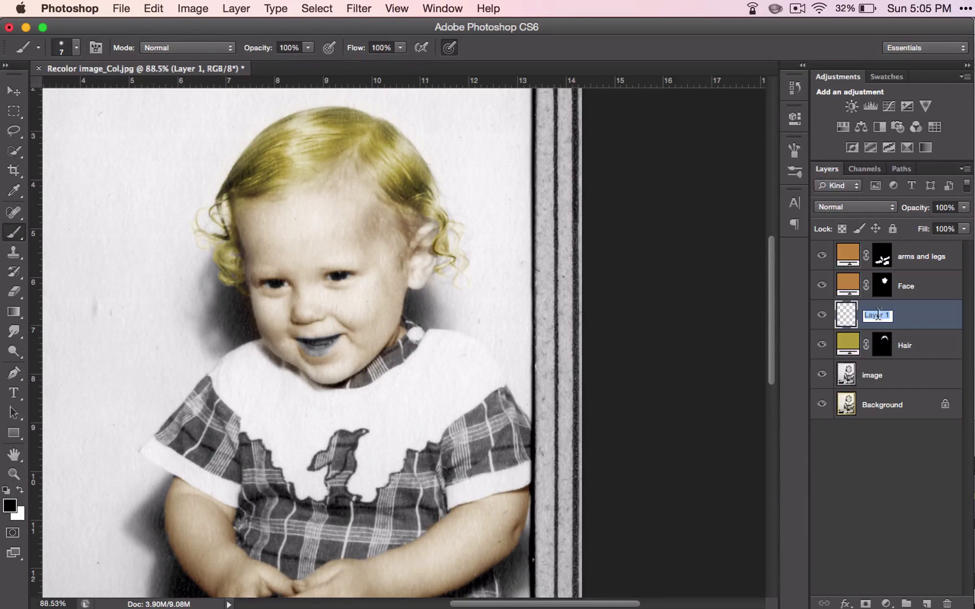
pyautogui.write('eyes and mouth')
pyautogui.press('Return')
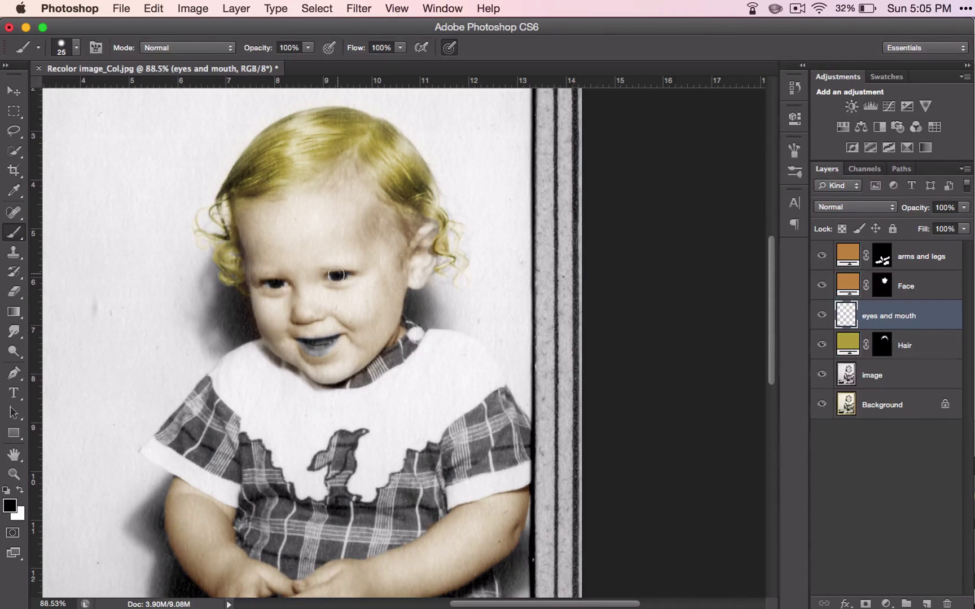
# - Raise the 25 px brush's hardness to about 72%, then undo the trial black dab on the eye
pyautogui.scroll(5, 336, 274)
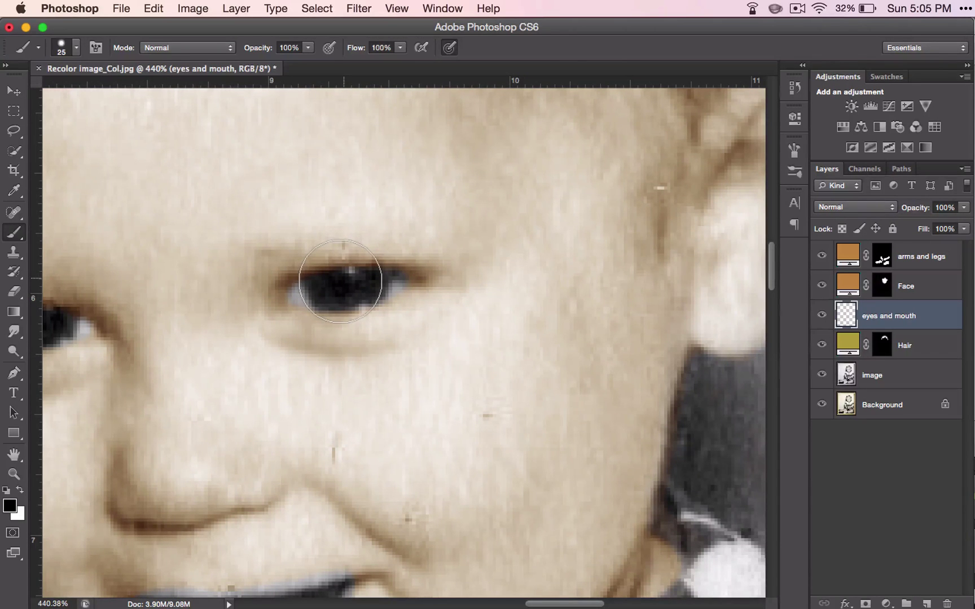
pyautogui.click(343, 277)
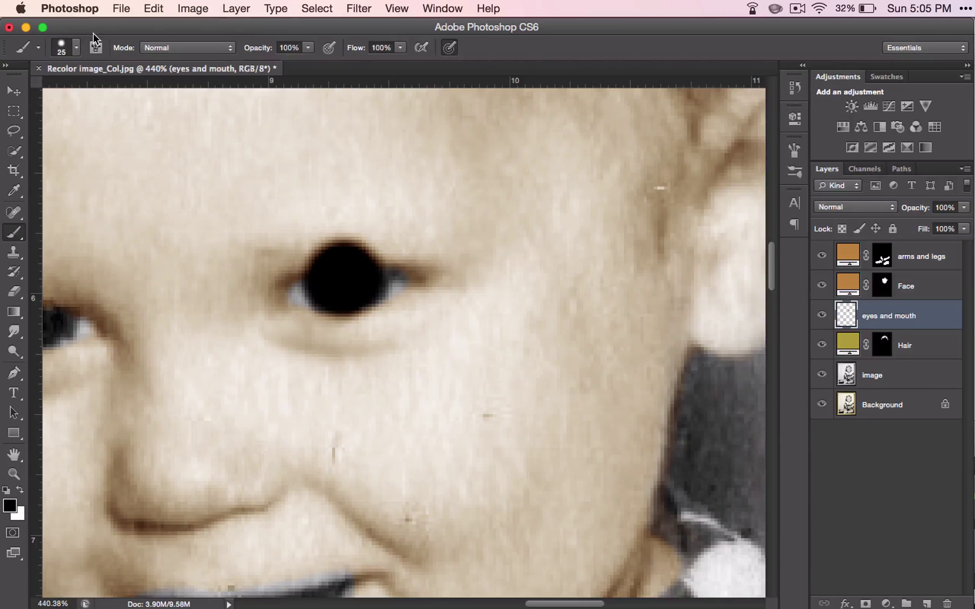
pyautogui.click(72, 47)
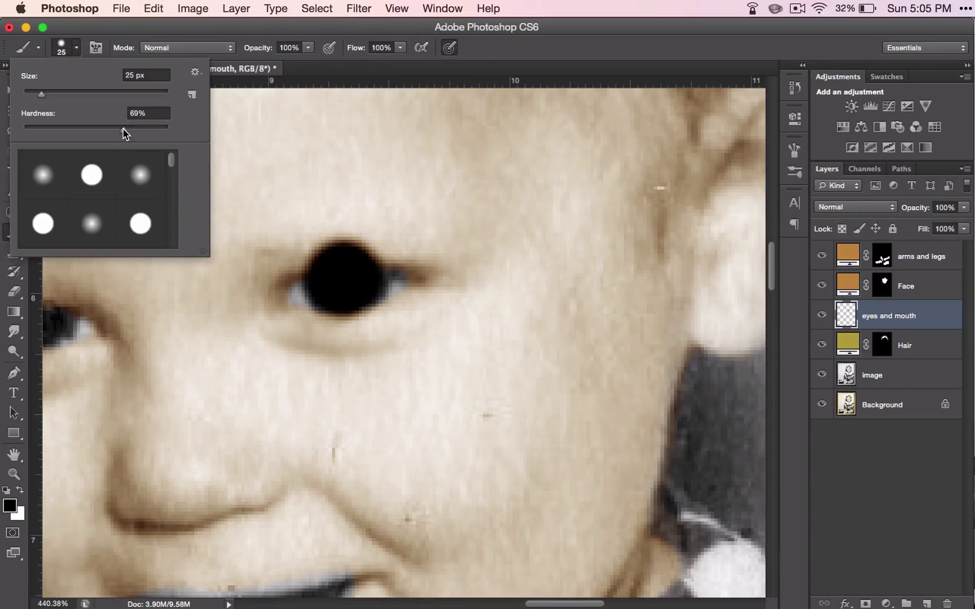
pyautogui.moveTo(122, 128); pyautogui.dragTo(127, 133)
pyautogui.click(497, 53)
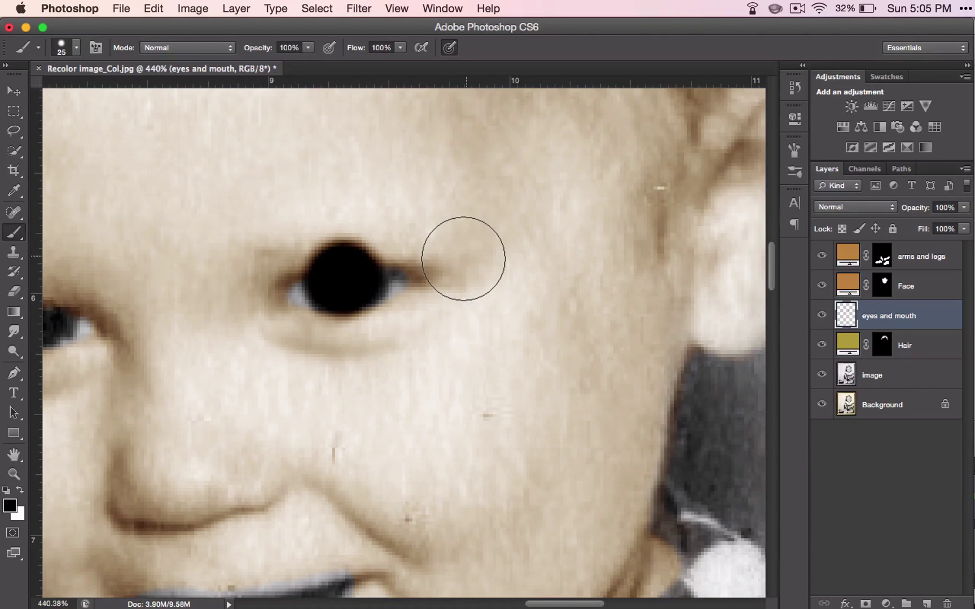
pyautogui.hscroll(-3, 463, 258)
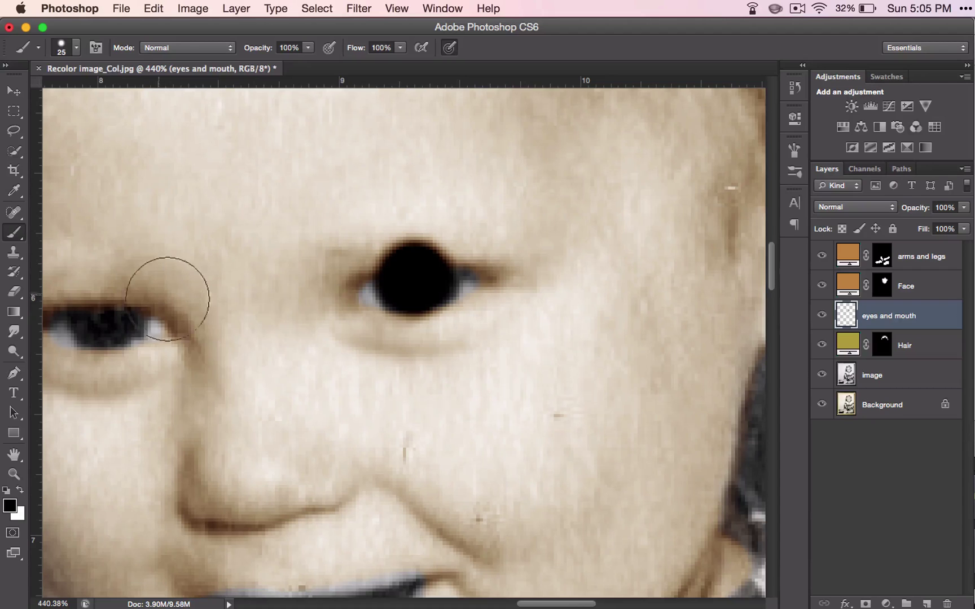
pyautogui.press('super+z')
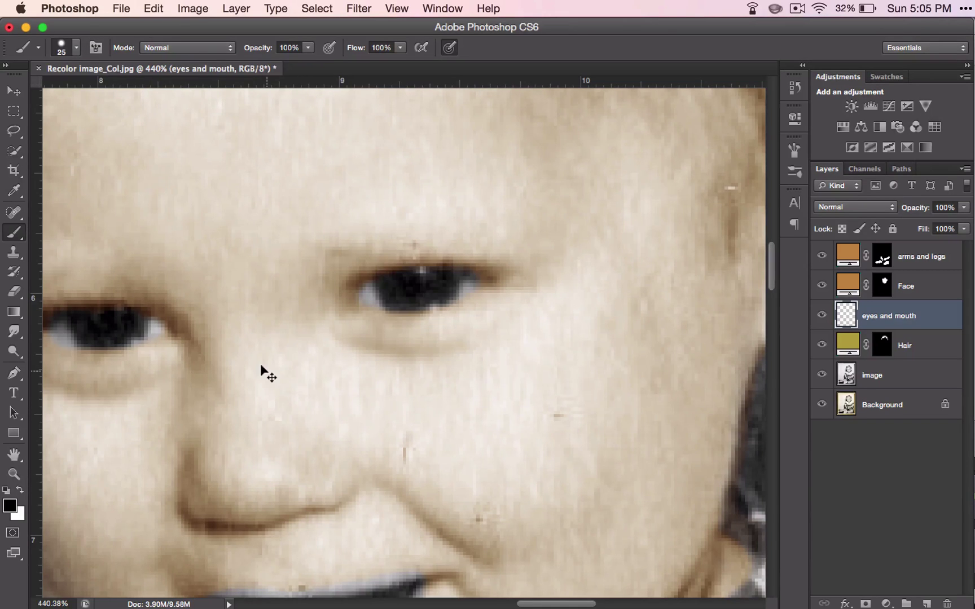
# - Set the foreground colour to blue #188bb1 in the Color Picker
pyautogui.click(11, 507)
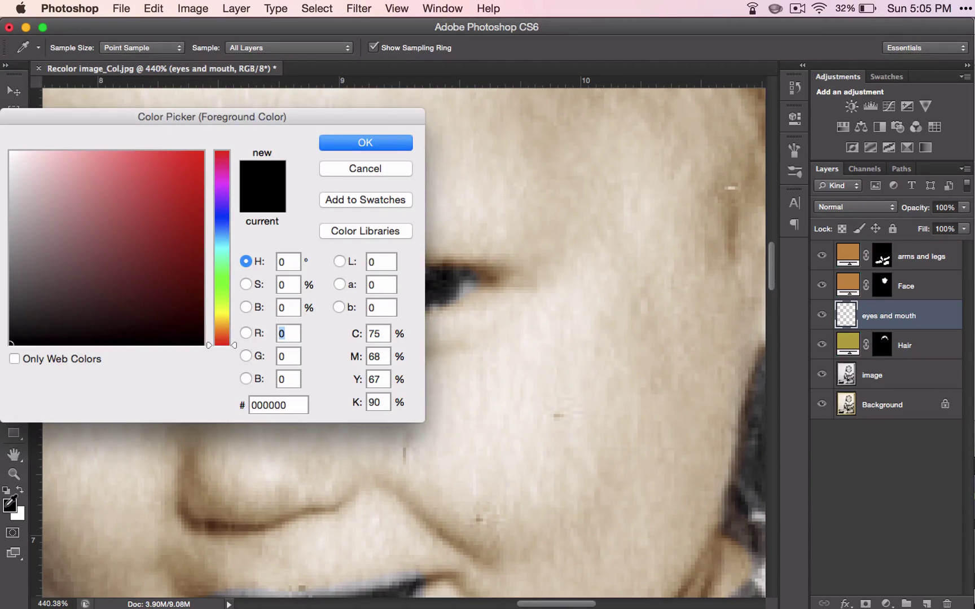
pyautogui.click(225, 246)
pyautogui.click(177, 210)
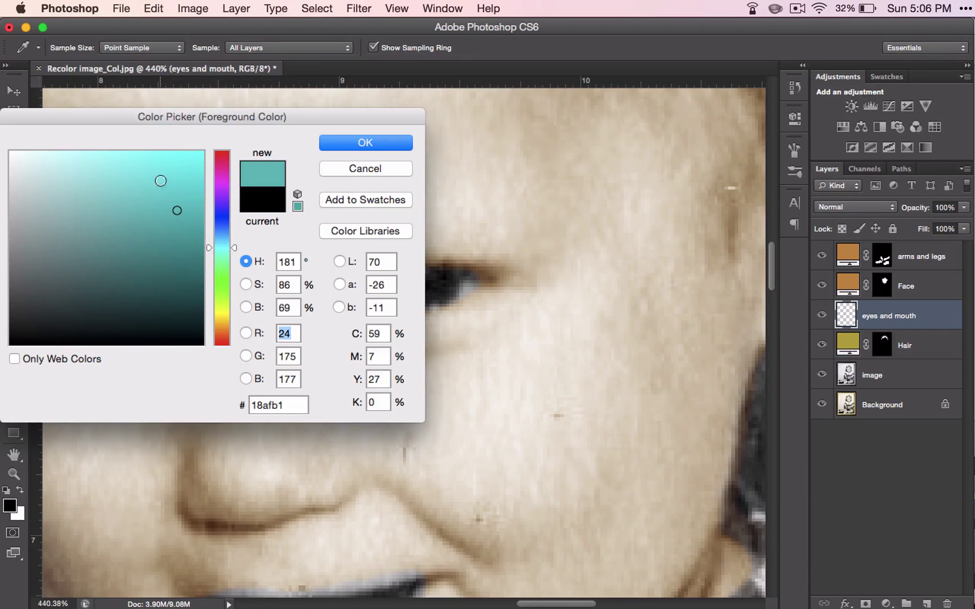
pyautogui.click(224, 237)
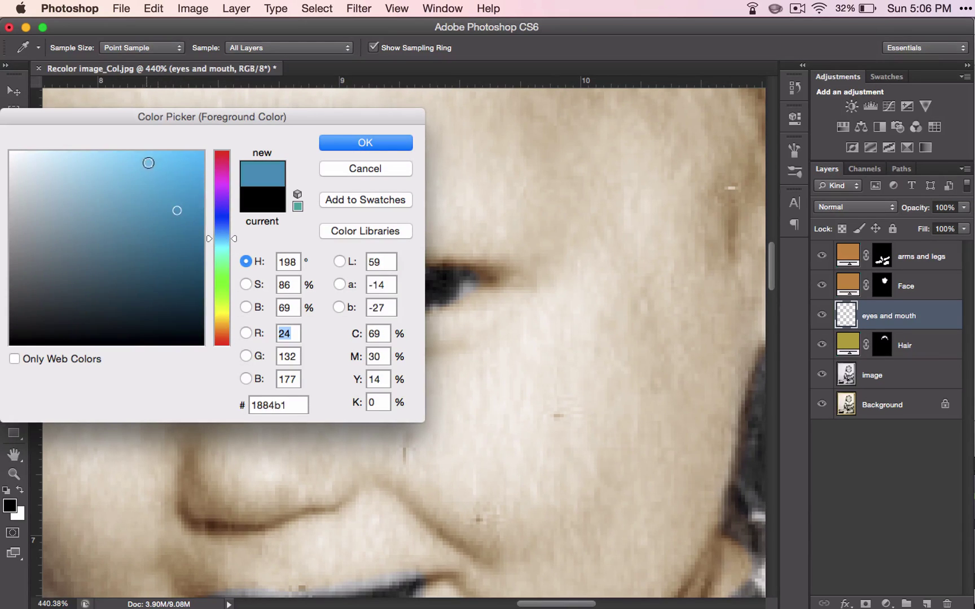
pyautogui.click(228, 202)
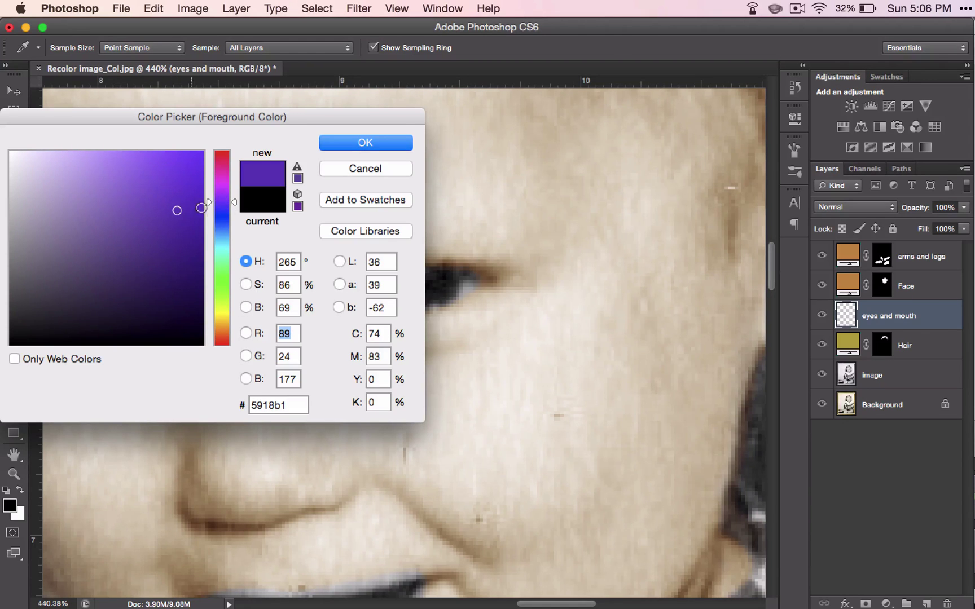
pyautogui.click(222, 241)
pyautogui.click(342, 142)
pyautogui.press('b')
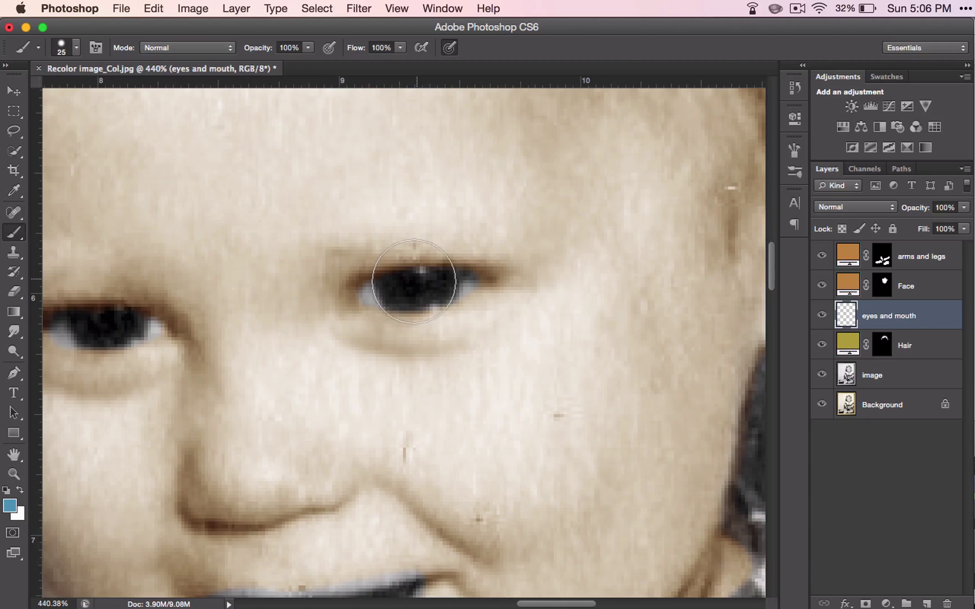
# - Brush the blue over both of the baby's irises
pyautogui.click(417, 281)
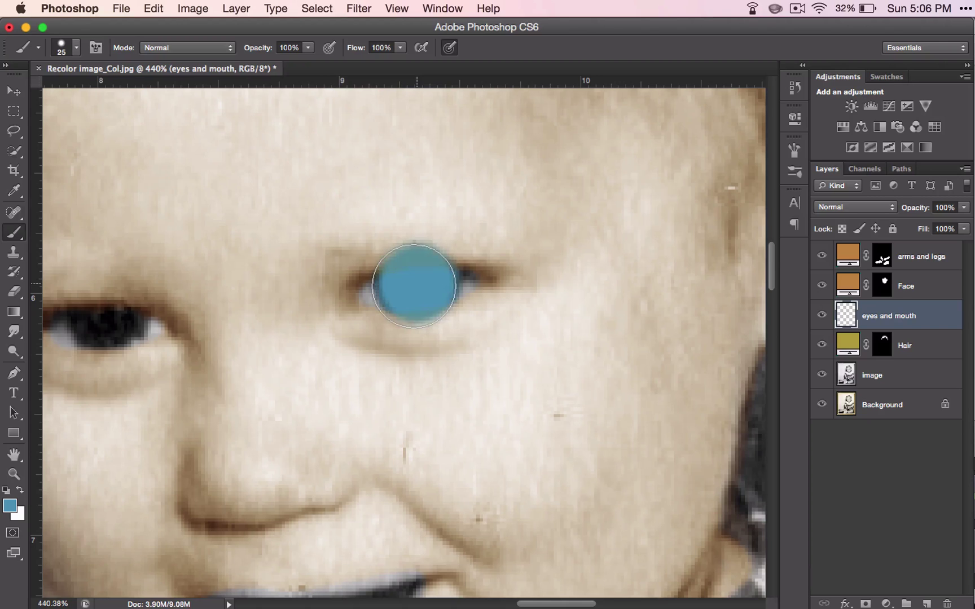
pyautogui.click(107, 317)
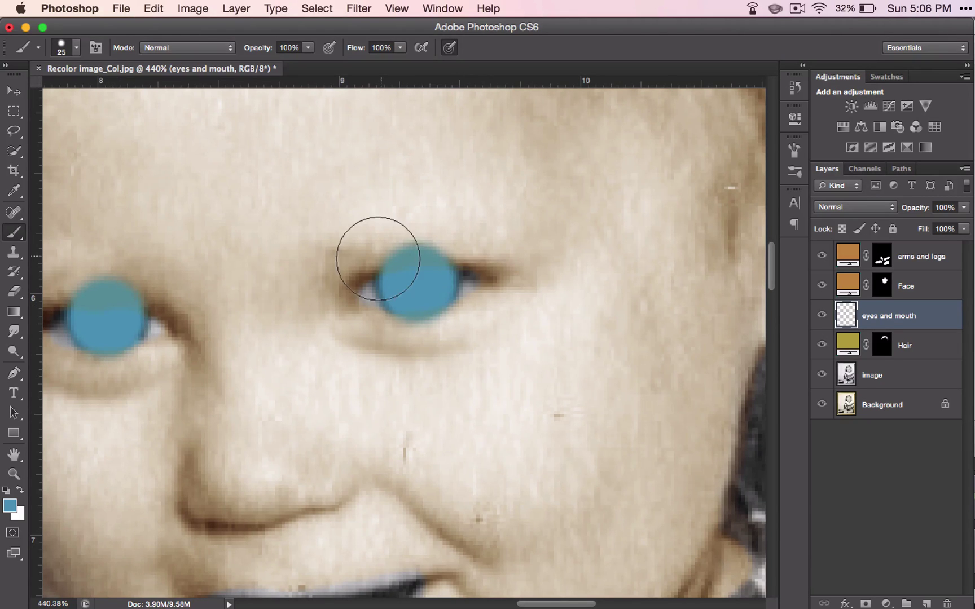
pyautogui.rightClick(442, 275)
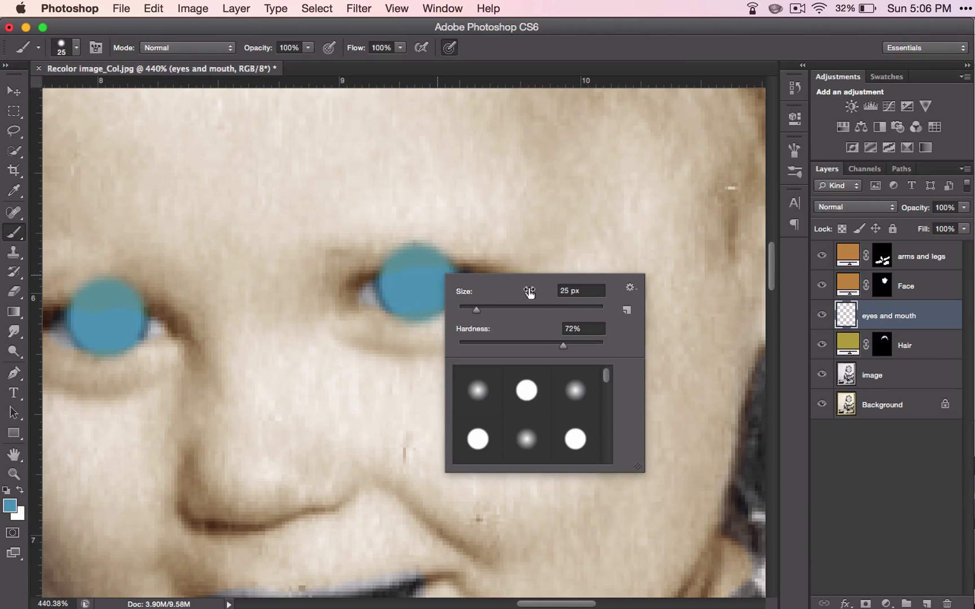
pyautogui.click(688, 63)
pyautogui.scroll(-3, 452, 321)
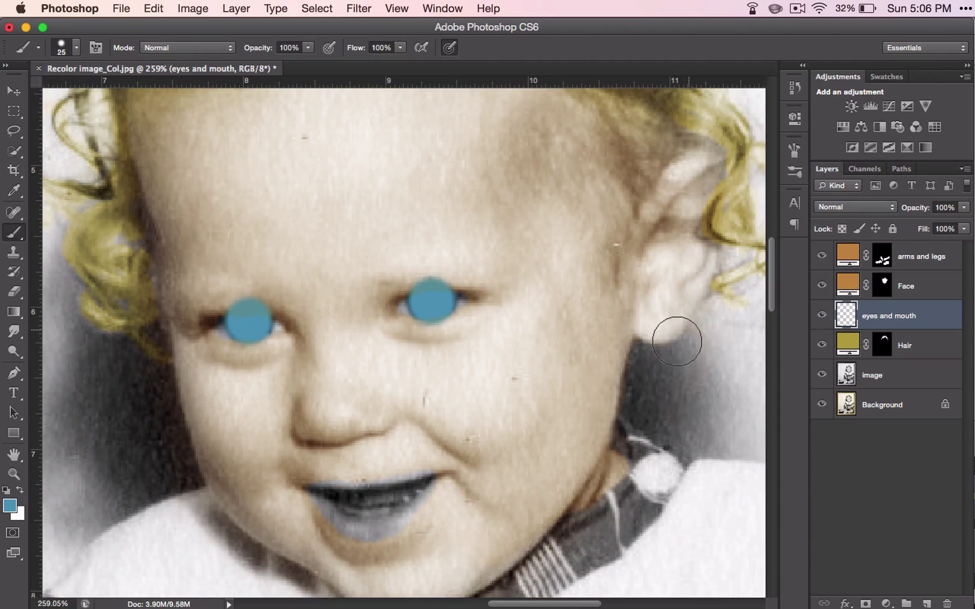
# - Try Overlay, Soft Light and Multiply on the eyes and mouth layer, settling on Color
pyautogui.click(851, 207)
pyautogui.click(845, 350)
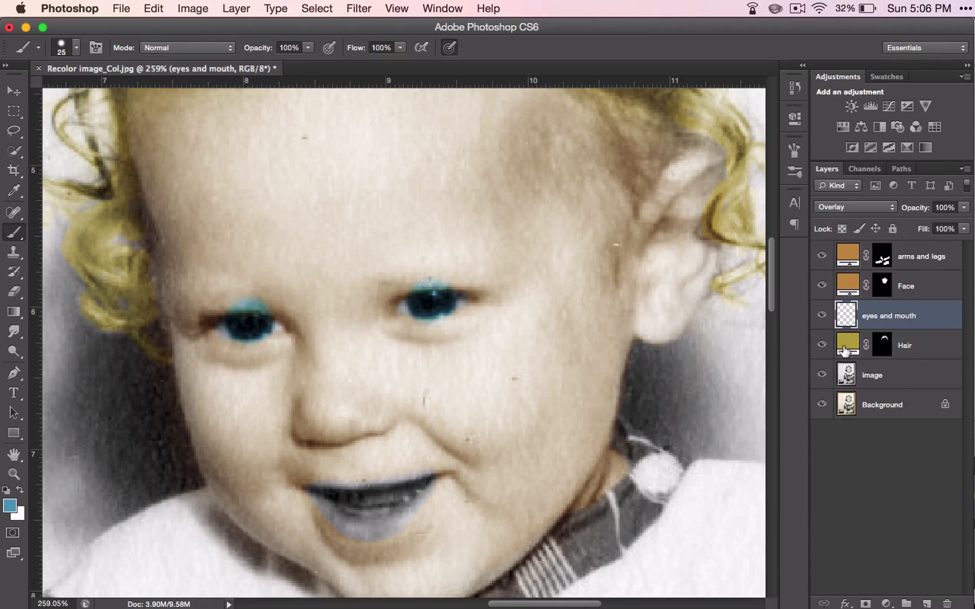
pyautogui.click(866, 207)
pyautogui.click(860, 219)
pyautogui.click(875, 208)
pyautogui.click(869, 327)
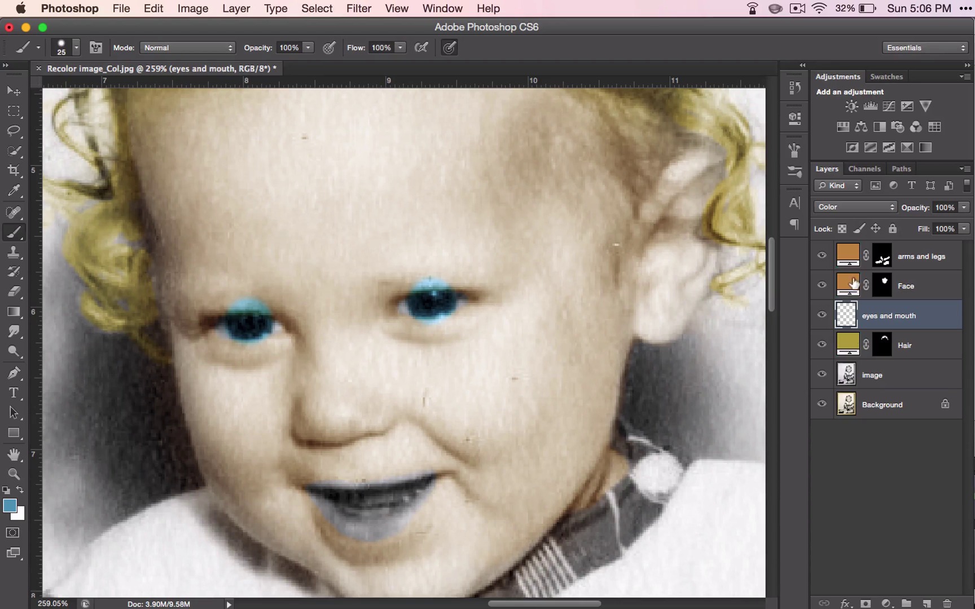
pyautogui.click(849, 208)
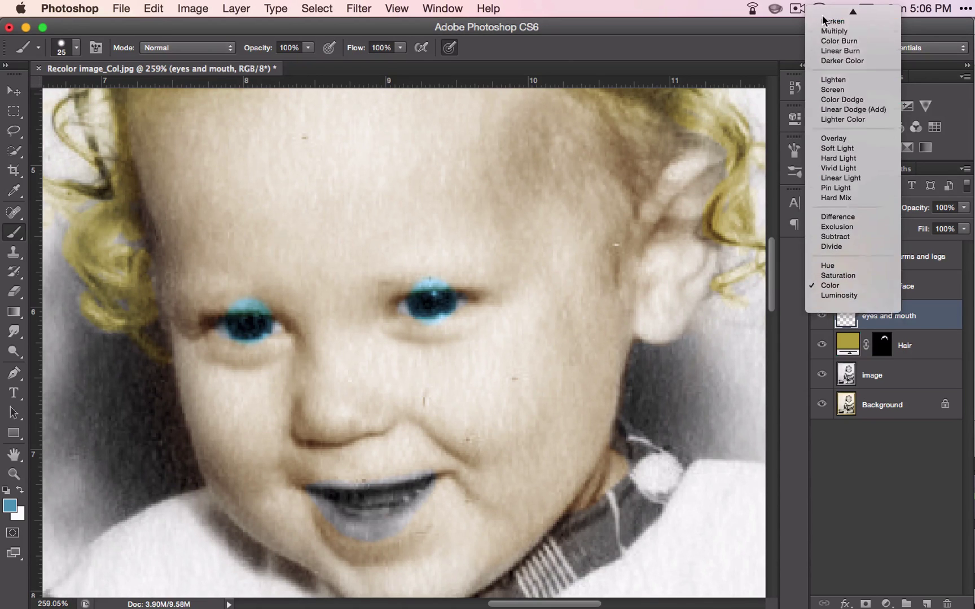
pyautogui.click(829, 48)
pyautogui.click(850, 209)
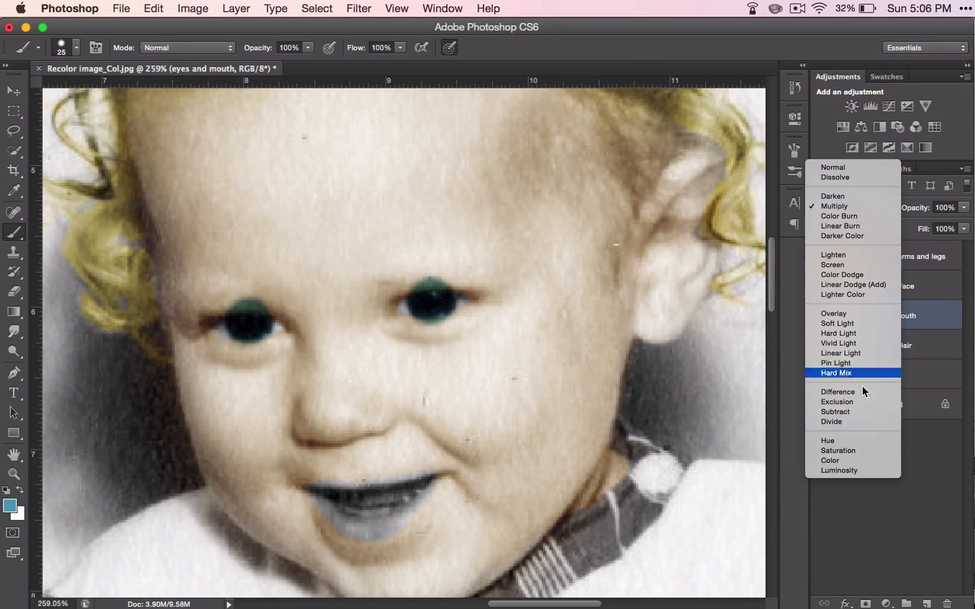
pyautogui.click(861, 461)
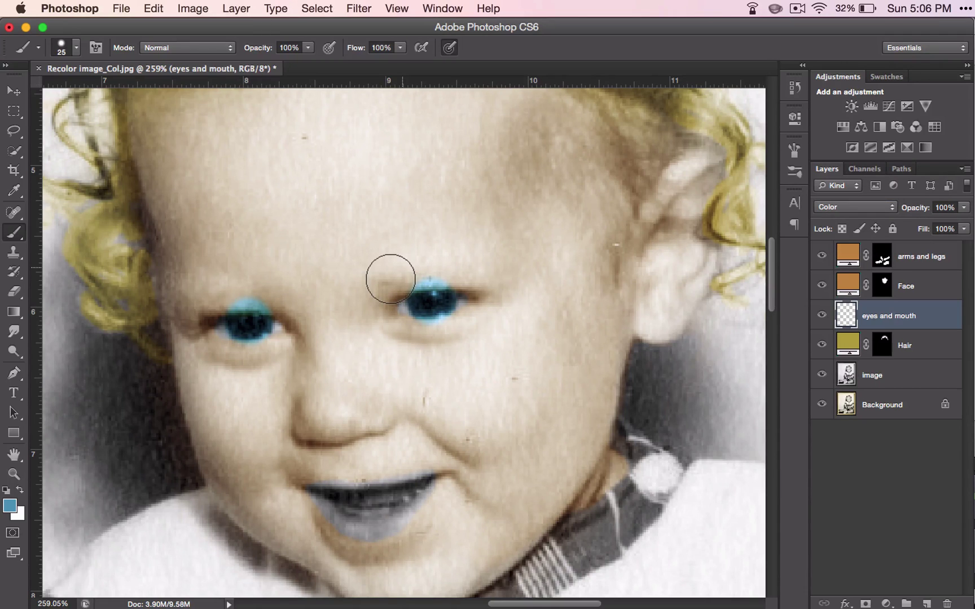
# - Erase the blue overflow above the right-hand and left-hand eyes with the Eraser
pyautogui.press('e')
pyautogui.press('[')
pyautogui.press('[')
pyautogui.press('[')
pyautogui.press('[')
pyautogui.press('[')
pyautogui.press('[')
pyautogui.press('[')
pyautogui.press('[')
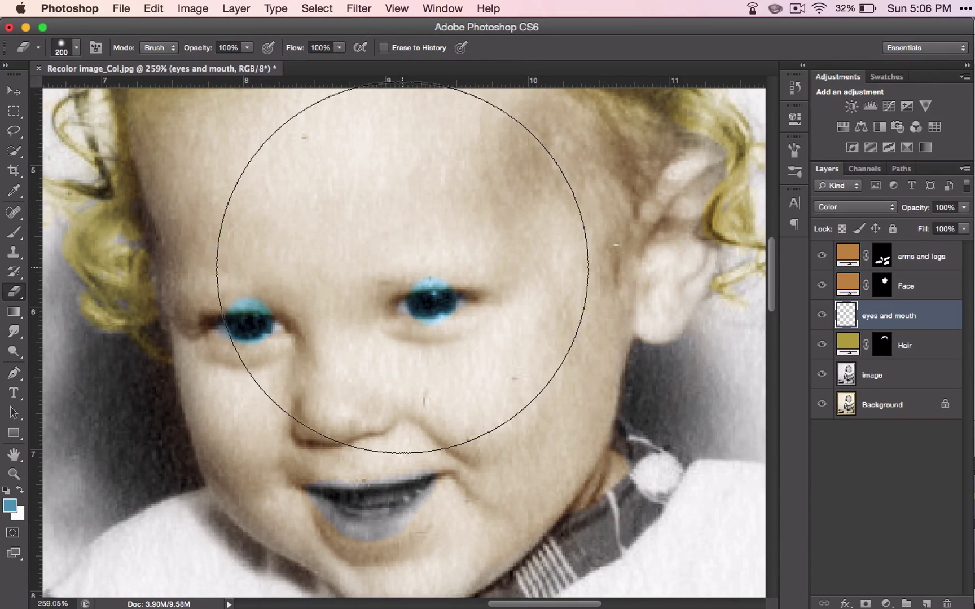
pyautogui.moveTo(402, 268)
pyautogui.mouseDown()
pyautogui.moveTo(464, 265)
pyautogui.moveTo(392, 269)
pyautogui.mouseUp()
pyautogui.press('e')
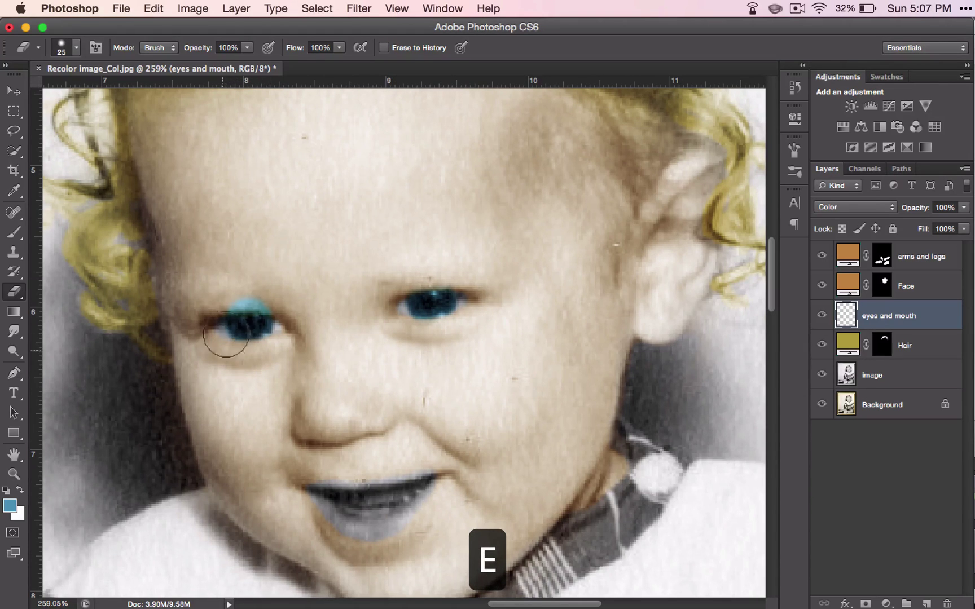
pyautogui.moveTo(233, 288)
pyautogui.mouseDown()
pyautogui.moveTo(276, 292)
pyautogui.moveTo(214, 285)
pyautogui.mouseUp()
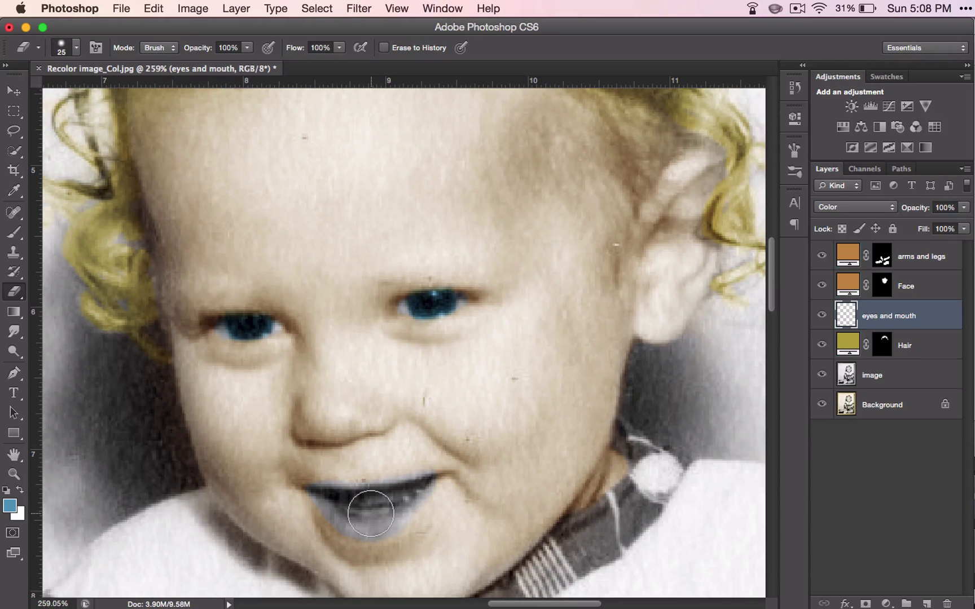
pyautogui.scroll(5, 371, 514)
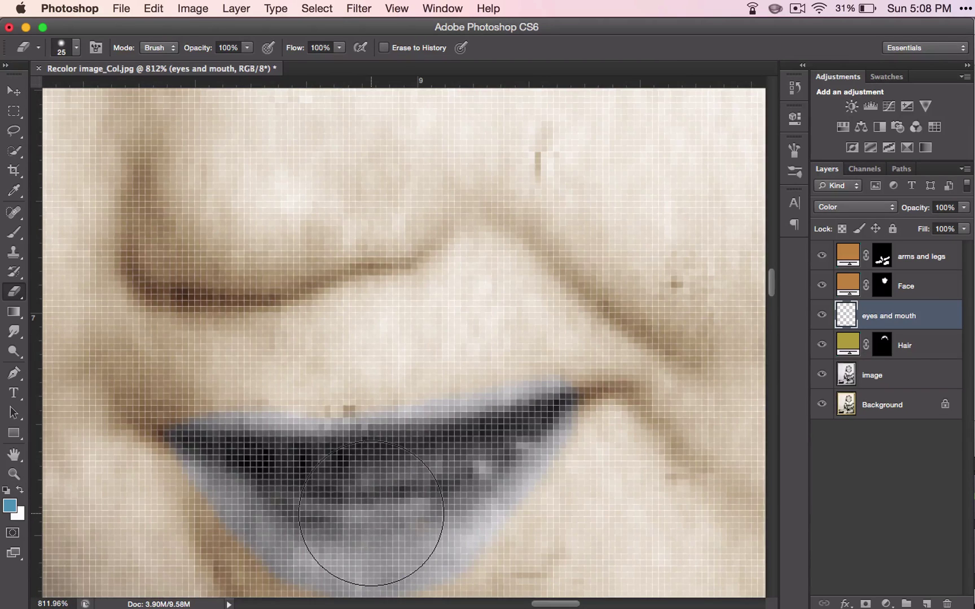
pyautogui.scroll(-2, 371, 514)
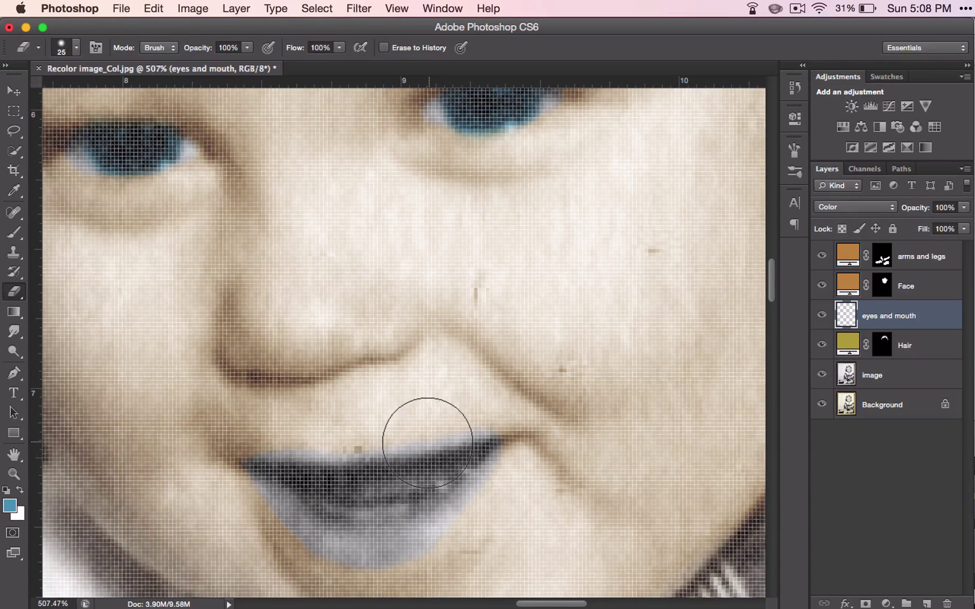
pyautogui.click(15, 153)
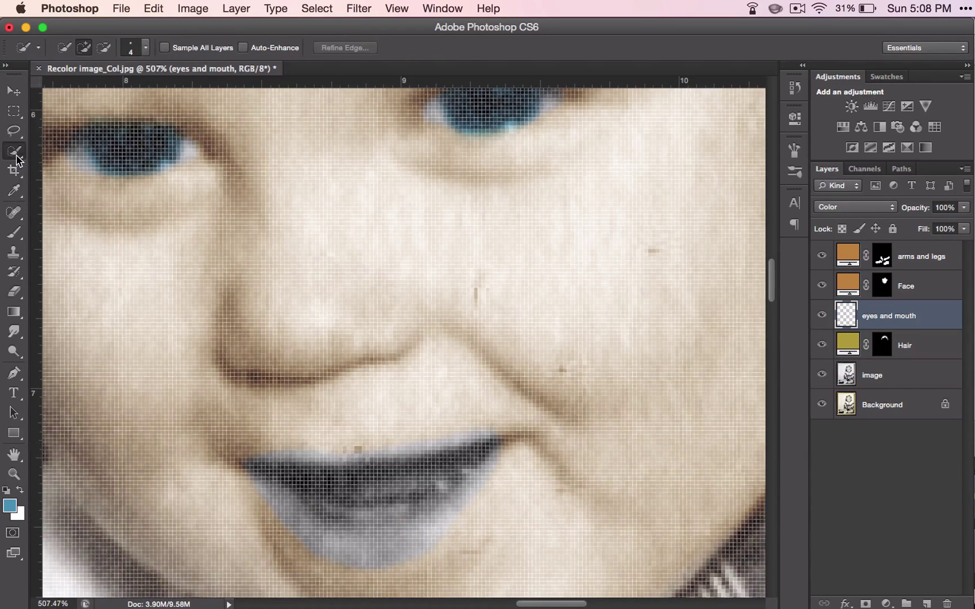
pyautogui.moveTo(298, 516)
pyautogui.mouseDown()
pyautogui.moveTo(339, 525)
pyautogui.moveTo(391, 512)
pyautogui.mouseUp()
pyautogui.press('super+d')
pyautogui.click(901, 379)
pyautogui.moveTo(447, 468)
pyautogui.mouseDown()
pyautogui.moveTo(380, 485)
pyautogui.moveTo(401, 494)
pyautogui.moveTo(375, 526)
pyautogui.moveTo(420, 513)
pyautogui.moveTo(403, 530)
pyautogui.moveTo(356, 540)
pyautogui.moveTo(460, 500)
pyautogui.moveTo(379, 467)
pyautogui.moveTo(256, 464)
pyautogui.mouseUp()
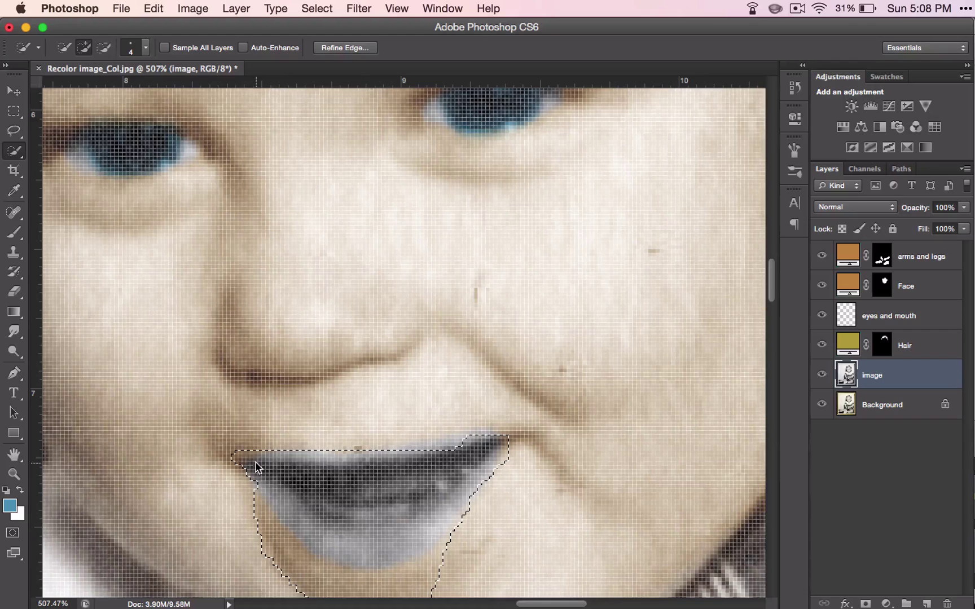
pyautogui.scroll(-3, 373, 570)
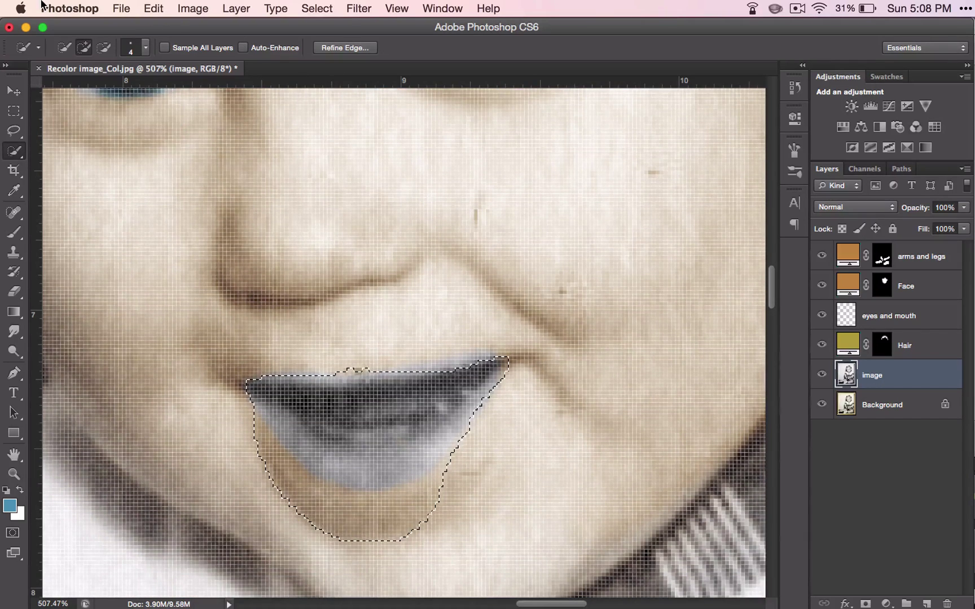
pyautogui.click(102, 8)
pyautogui.click(106, 6)
pyautogui.moveTo(329, 513)
pyautogui.mouseDown()
pyautogui.moveTo(441, 502)
pyautogui.moveTo(298, 495)
pyautogui.moveTo(436, 485)
pyautogui.moveTo(413, 496)
pyautogui.moveTo(455, 470)
pyautogui.mouseUp()
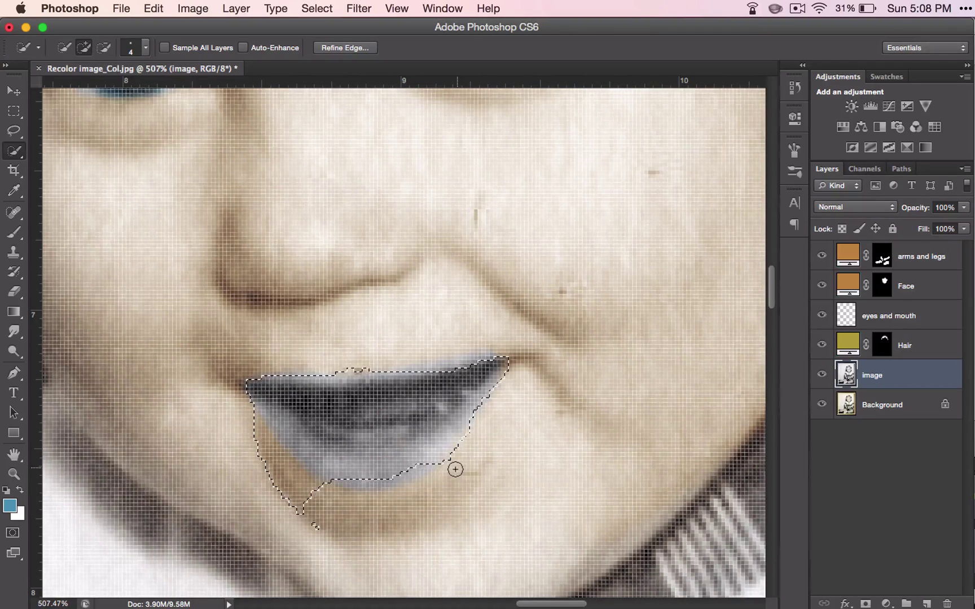
pyautogui.press('super+alt+z')
pyautogui.press('super+alt+z')
pyautogui.press('super+d')
pyautogui.hotkey('alt', ']')
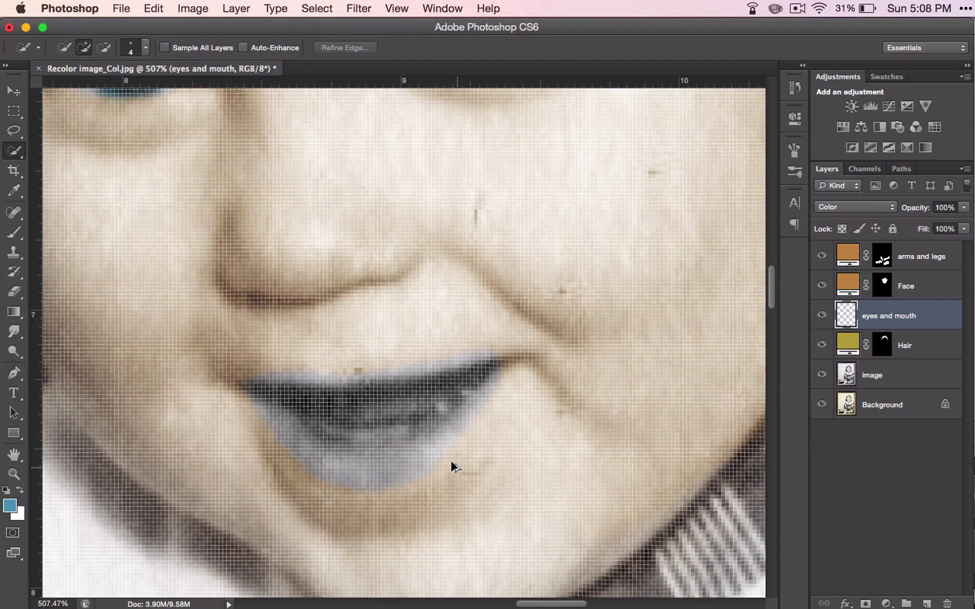
pyautogui.press('h')
pyautogui.moveTo(421, 331); pyautogui.dragTo(421, 331)
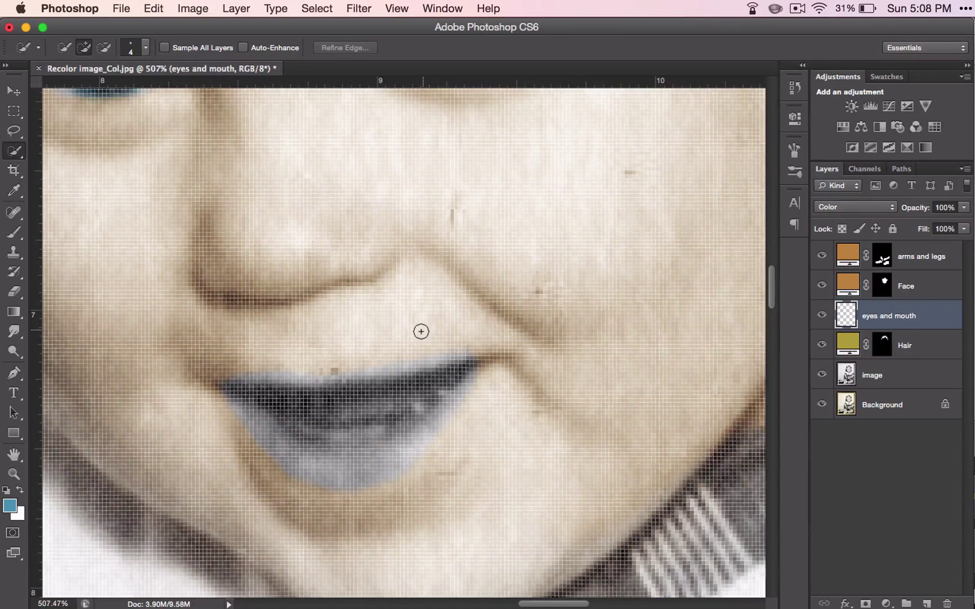
# - Choose coral red #cc5535 as the brush colour and paint it over the lower lip
pyautogui.click(15, 237)
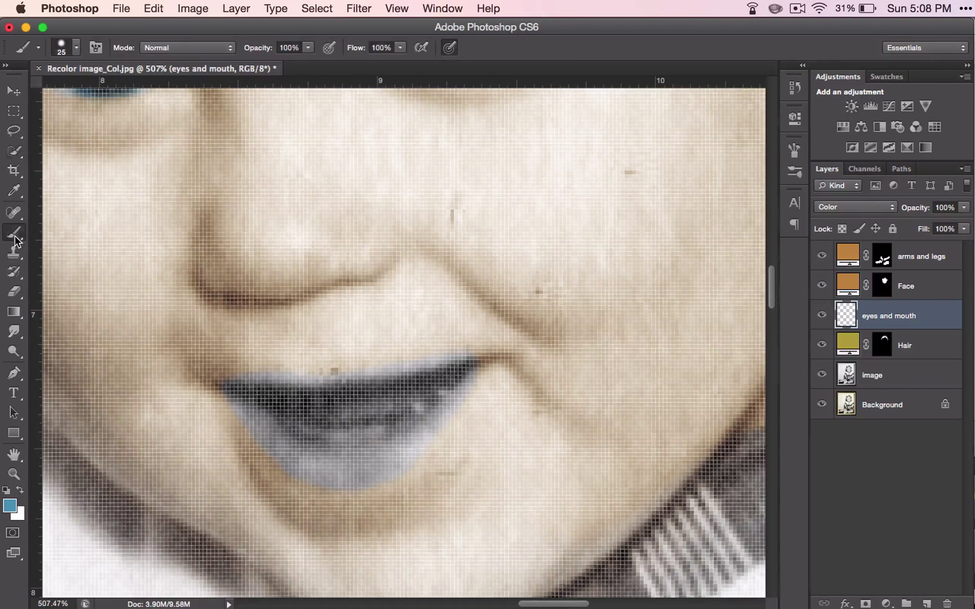
pyautogui.click(10, 506)
pyautogui.moveTo(213, 284); pyautogui.dragTo(225, 337)
pyautogui.click(180, 169)
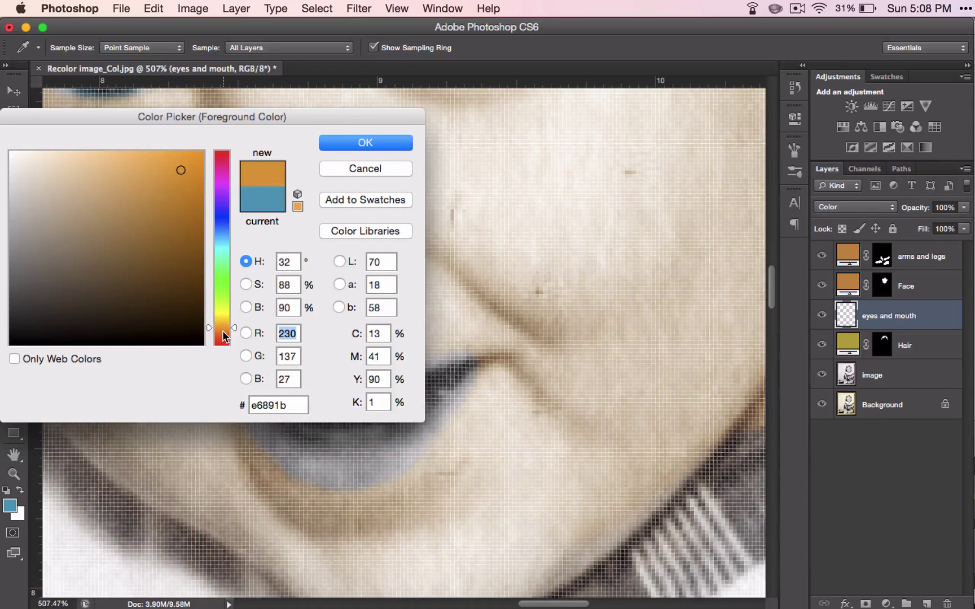
pyautogui.click(222, 333)
pyautogui.moveTo(233, 333); pyautogui.dragTo(233, 335)
pyautogui.click(155, 189)
pyautogui.click(337, 149)
pyautogui.press('b')
pyautogui.moveTo(322, 370)
pyautogui.mouseDown()
pyautogui.moveTo(330, 387)
pyautogui.moveTo(381, 403)
pyautogui.moveTo(351, 433)
pyautogui.moveTo(349, 406)
pyautogui.moveTo(320, 399)
pyautogui.mouseUp()
# - Undo the red lip stroke, try a more orange shade on the lip, and undo it
pyautogui.scroll(-5, 321, 435)
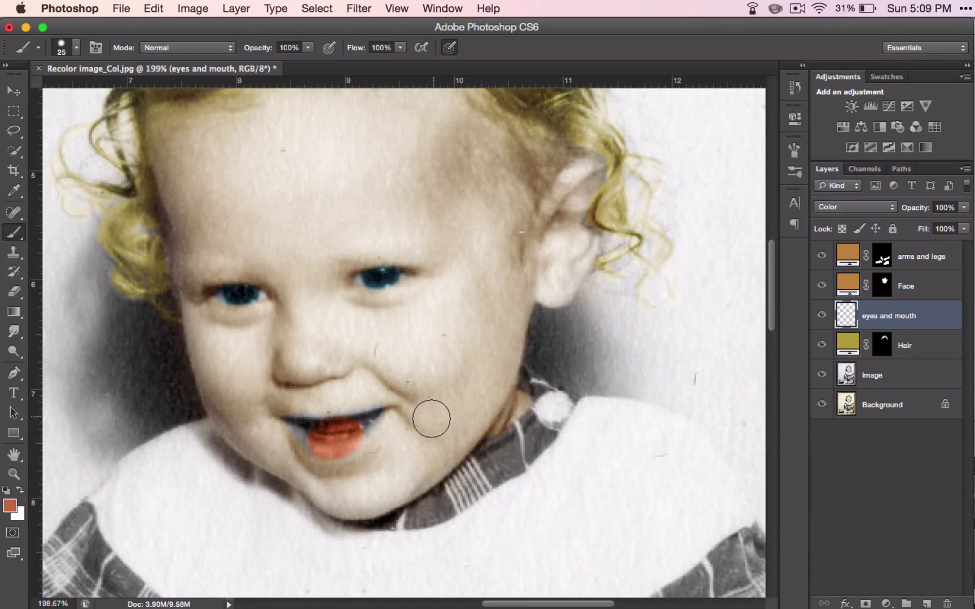
pyautogui.press('super+z')
pyautogui.click(9, 505)
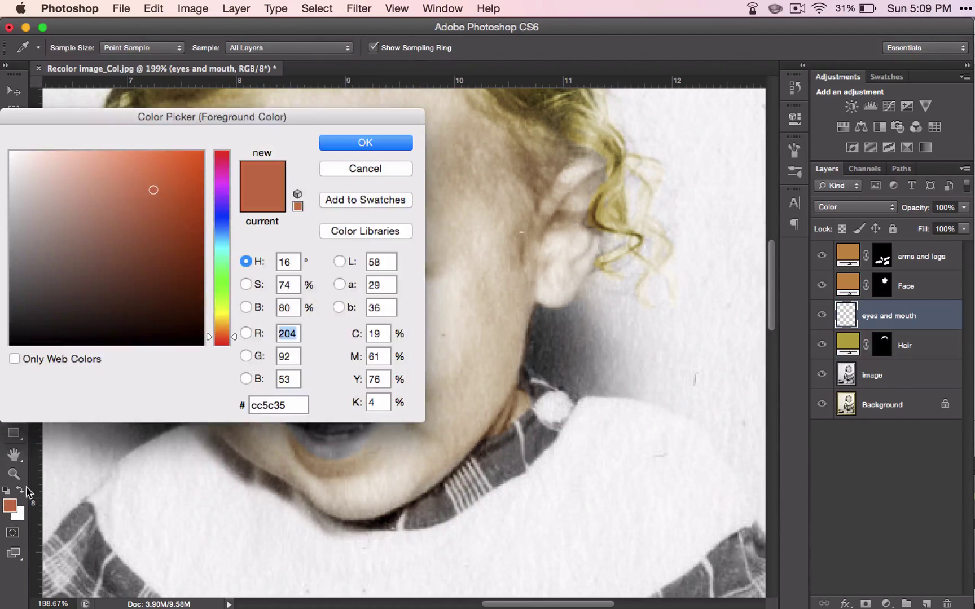
pyautogui.moveTo(231, 335); pyautogui.dragTo(232, 332)
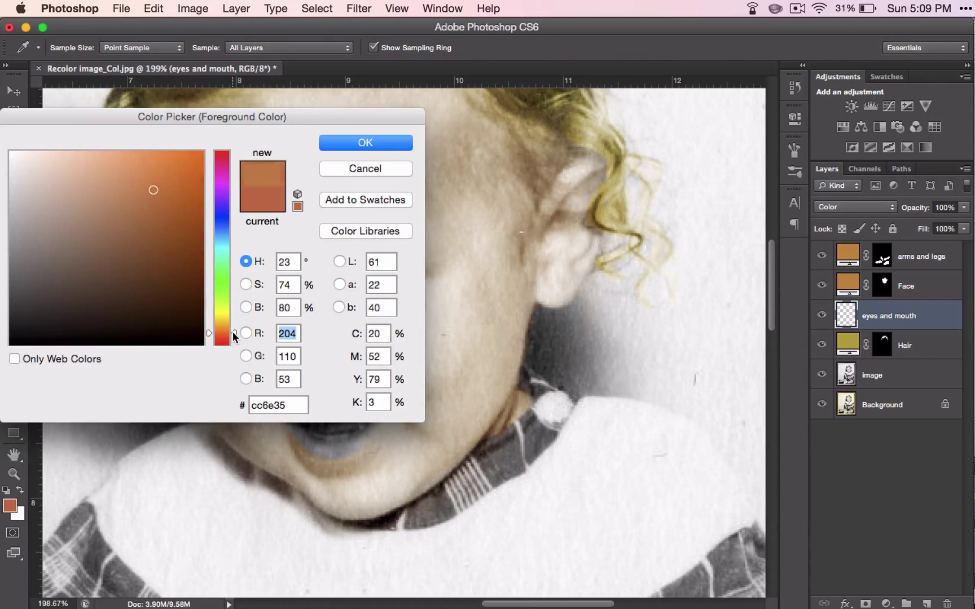
pyautogui.click(365, 144)
pyautogui.moveTo(338, 450); pyautogui.dragTo(319, 443)
pyautogui.press('super+z')
# - Pick a softer rose-red (#c86c5a) and repaint the lower lip with it
pyautogui.click(10, 505)
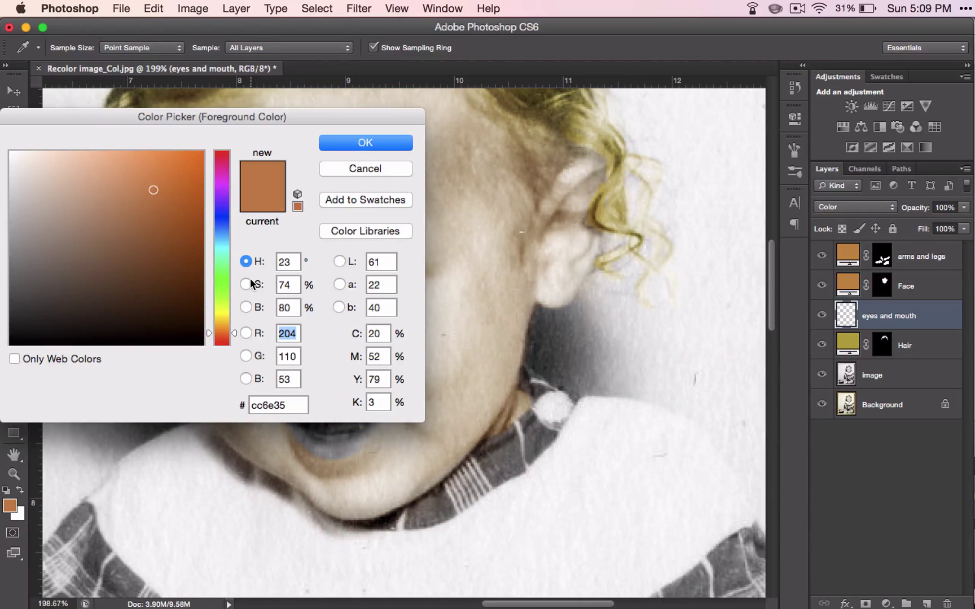
pyautogui.moveTo(224, 331); pyautogui.dragTo(223, 339)
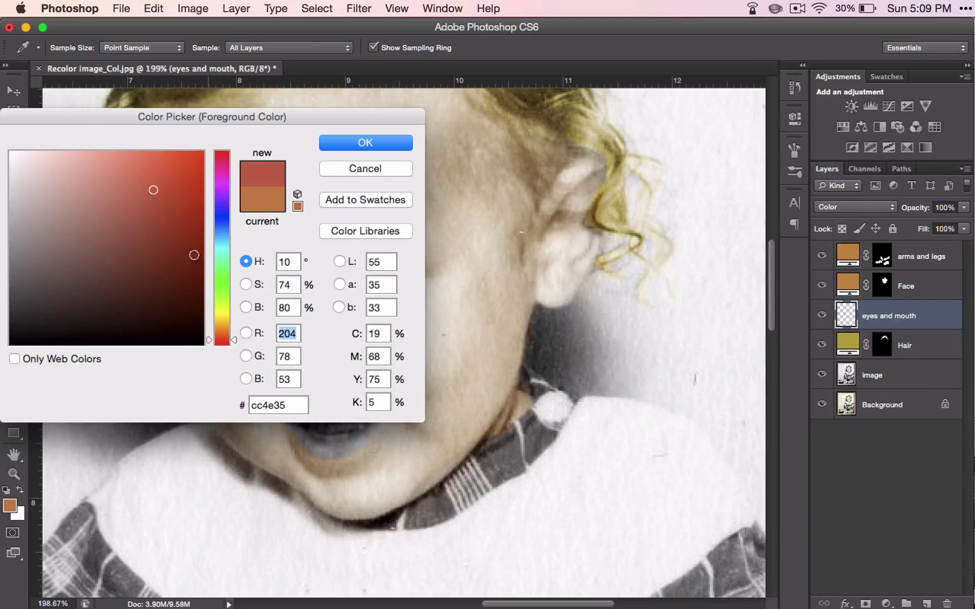
pyautogui.moveTo(141, 198)
pyautogui.mouseDown()
pyautogui.moveTo(118, 192)
pyautogui.moveTo(126, 176)
pyautogui.moveTo(123, 213)
pyautogui.mouseUp()
pyautogui.click(354, 141)
pyautogui.moveTo(328, 420)
pyautogui.mouseDown()
pyautogui.moveTo(339, 437)
pyautogui.moveTo(366, 441)
pyautogui.moveTo(312, 436)
pyautogui.mouseUp()
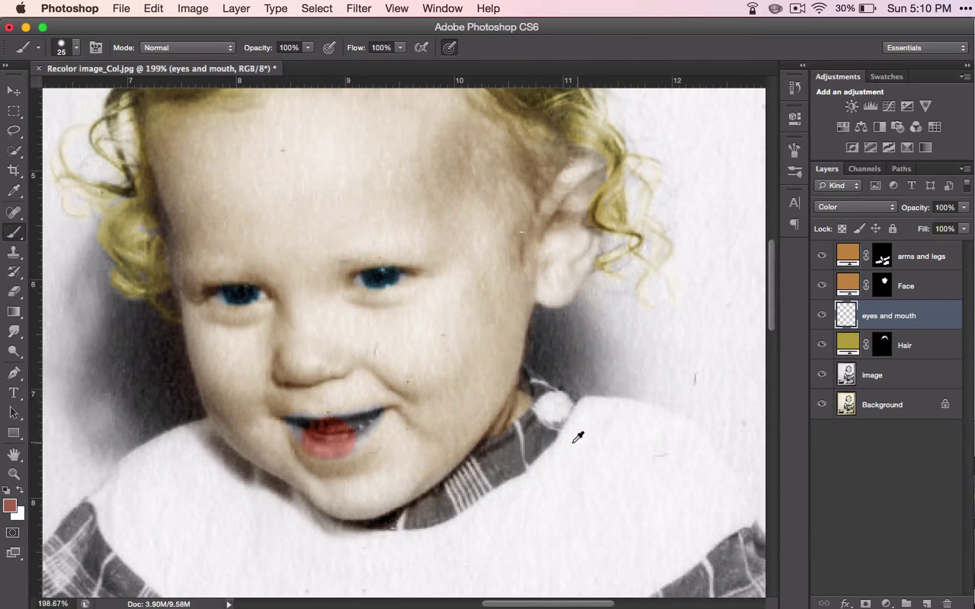
# - With a smaller brush, paint the mouth corners and upper lip red, covering the grey fringe
pyautogui.scroll(-5, 577, 435)
pyautogui.scroll(5, 577, 435)
pyautogui.scroll(5, 493, 348)
pyautogui.scroll(5, 424, 283)
pyautogui.scroll(-2, 327, 316)
pyautogui.press(']')
pyautogui.press('[')
pyautogui.press('[')
pyautogui.press('[')
pyautogui.moveTo(380, 259); pyautogui.dragTo(293, 361)
pyautogui.moveTo(385, 270)
pyautogui.mouseDown()
pyautogui.moveTo(387, 251)
pyautogui.moveTo(258, 279)
pyautogui.moveTo(247, 309)
pyautogui.moveTo(196, 271)
pyautogui.moveTo(196, 323)
pyautogui.moveTo(163, 304)
pyautogui.moveTo(235, 367)
pyautogui.moveTo(214, 291)
pyautogui.mouseUp()
pyautogui.press('[')
pyautogui.press('[')
pyautogui.press('[')
pyautogui.press('[')
pyautogui.press('[')
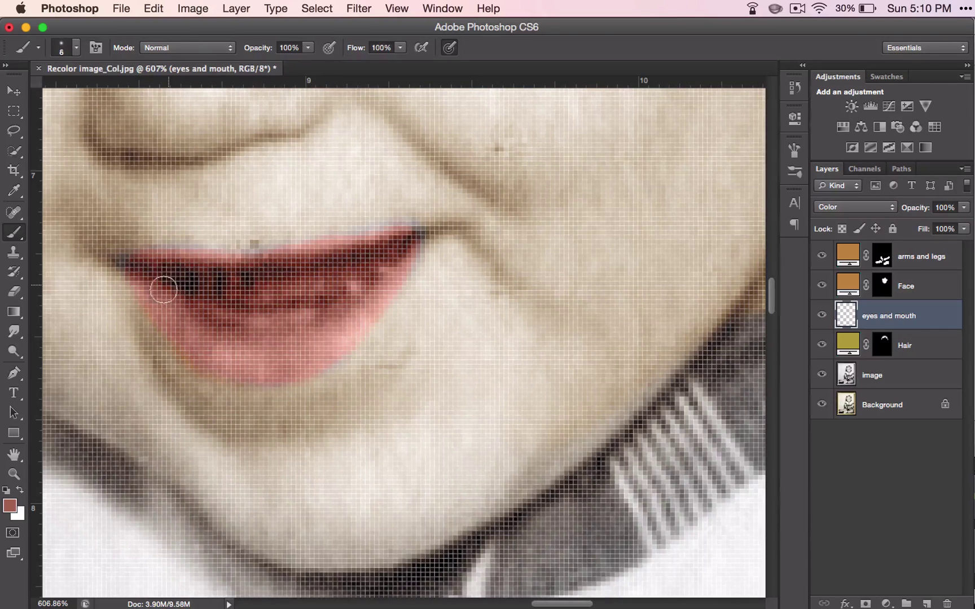
pyautogui.moveTo(410, 233)
pyautogui.mouseDown()
pyautogui.moveTo(356, 244)
pyautogui.moveTo(278, 297)
pyautogui.moveTo(274, 289)
pyautogui.moveTo(216, 314)
pyautogui.mouseUp()
# - Erase a small patch of red inside the lower lip with a size 2 Eraser
pyautogui.press('e')
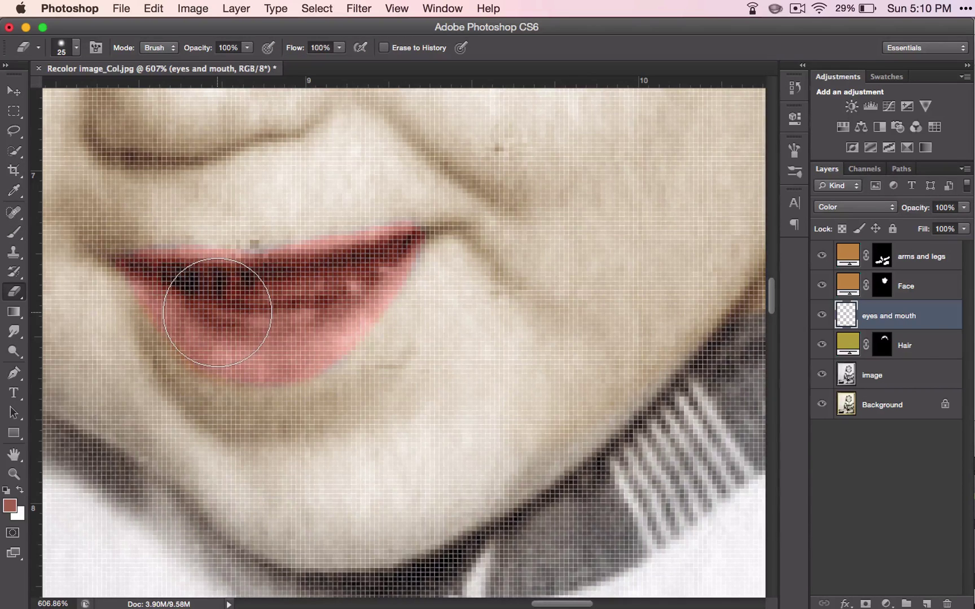
pyautogui.press('[')
pyautogui.press('[')
pyautogui.press('[')
pyautogui.press('[')
pyautogui.press('[')
pyautogui.press('[')
pyautogui.press('[')
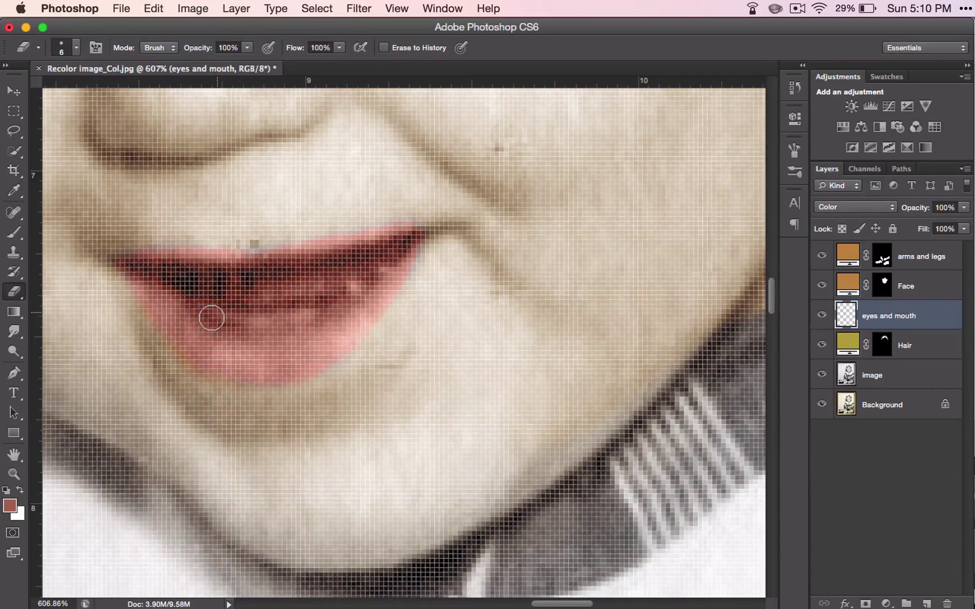
pyautogui.press('[')
pyautogui.press('[')
pyautogui.press('[')
pyautogui.press('[')
pyautogui.moveTo(252, 321)
pyautogui.mouseDown()
pyautogui.moveTo(272, 321)
pyautogui.moveTo(242, 324)
pyautogui.moveTo(300, 315)
pyautogui.mouseUp()
# - Erase a tiny dot of red on the upper lip and zoom out to the full photo
pyautogui.click(353, 289)
pyautogui.scroll(-10, 382, 272)
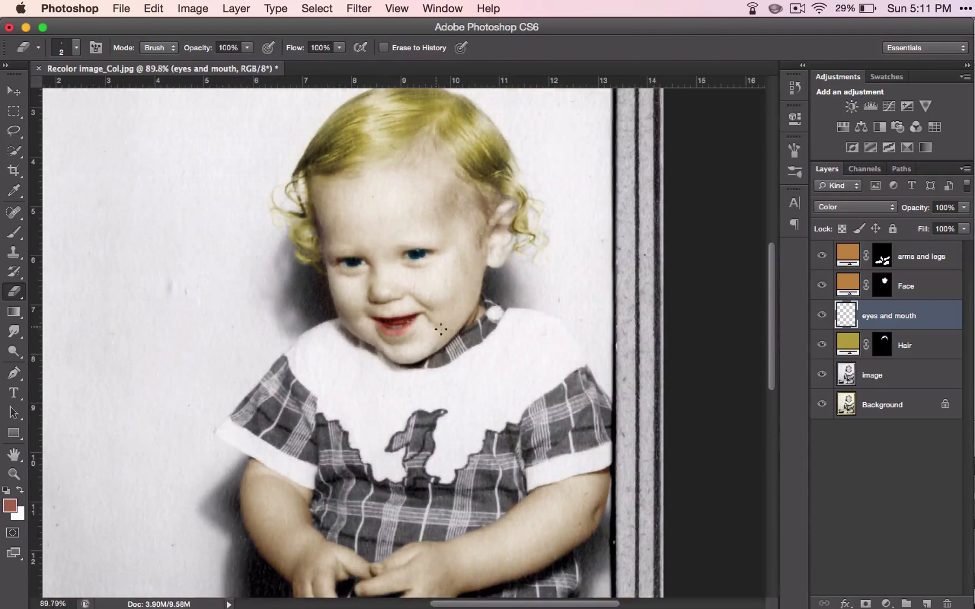
pyautogui.scroll(-2, 418, 363)
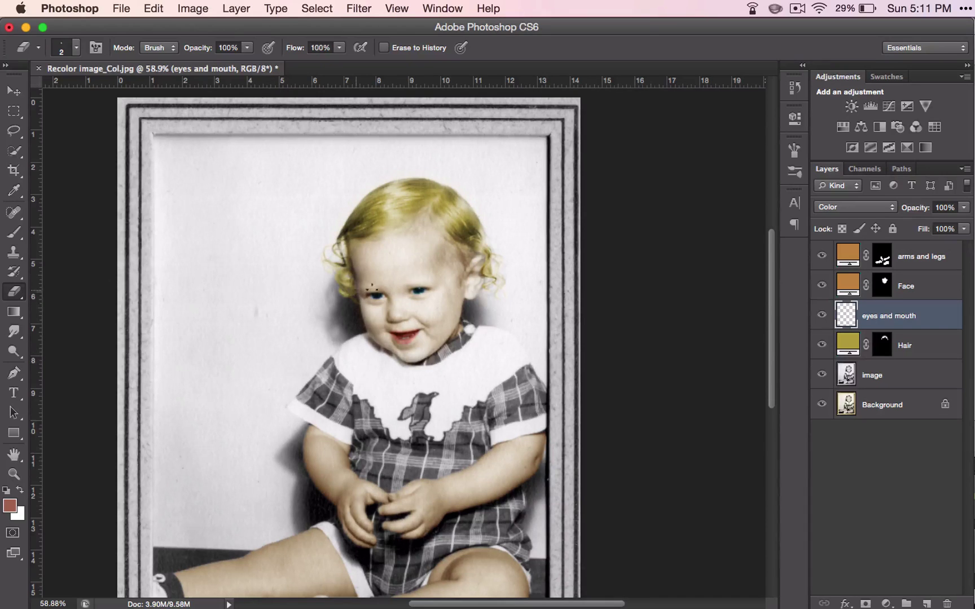